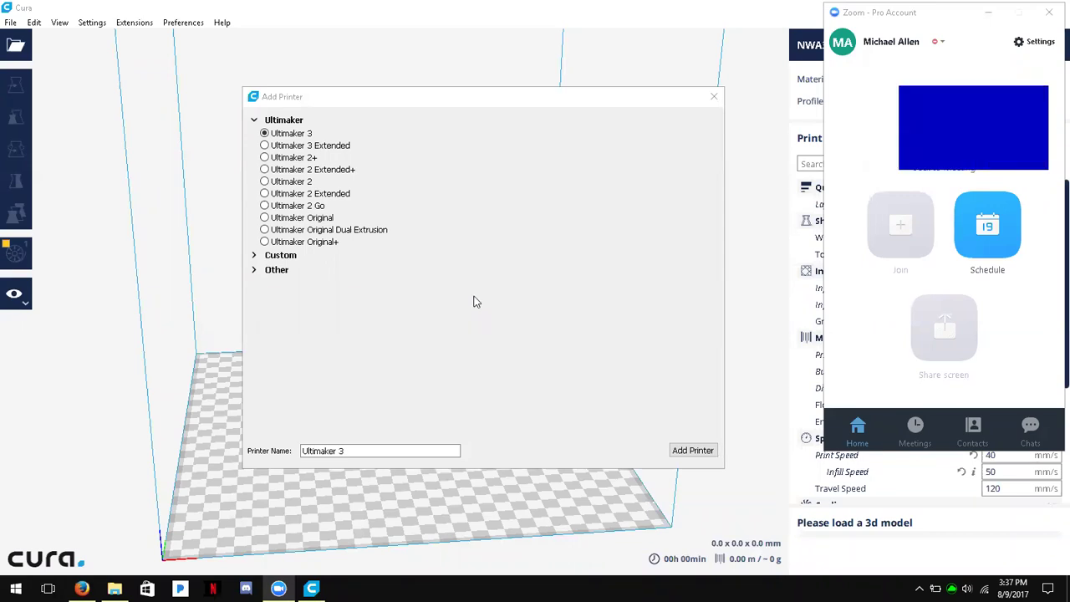
{"action": "left_click", "coordinate": [493, 236]}
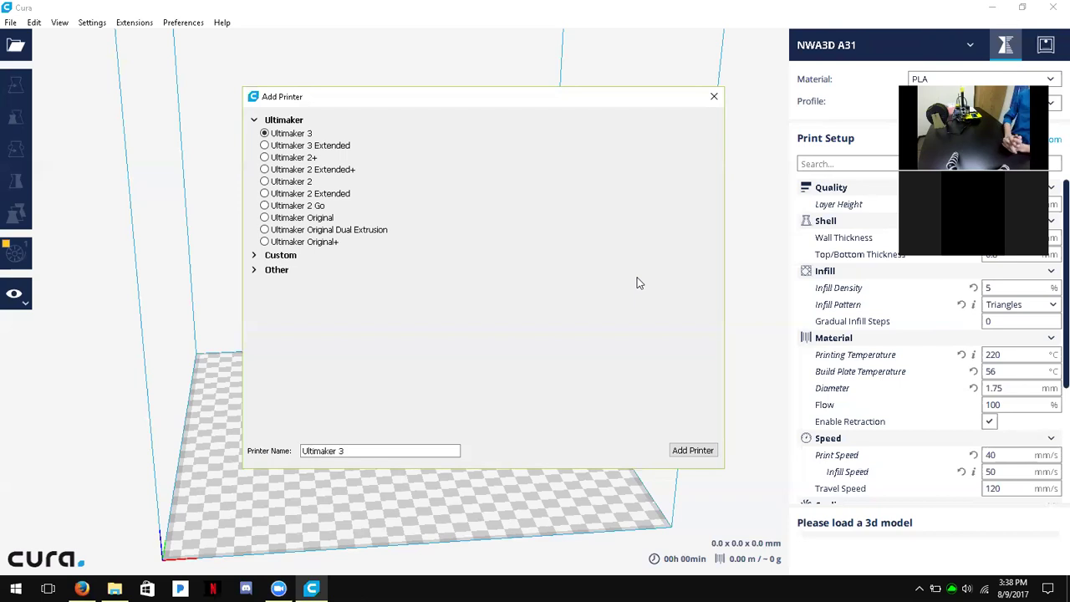
{"action": "left_click", "coordinate": [722, 96]}
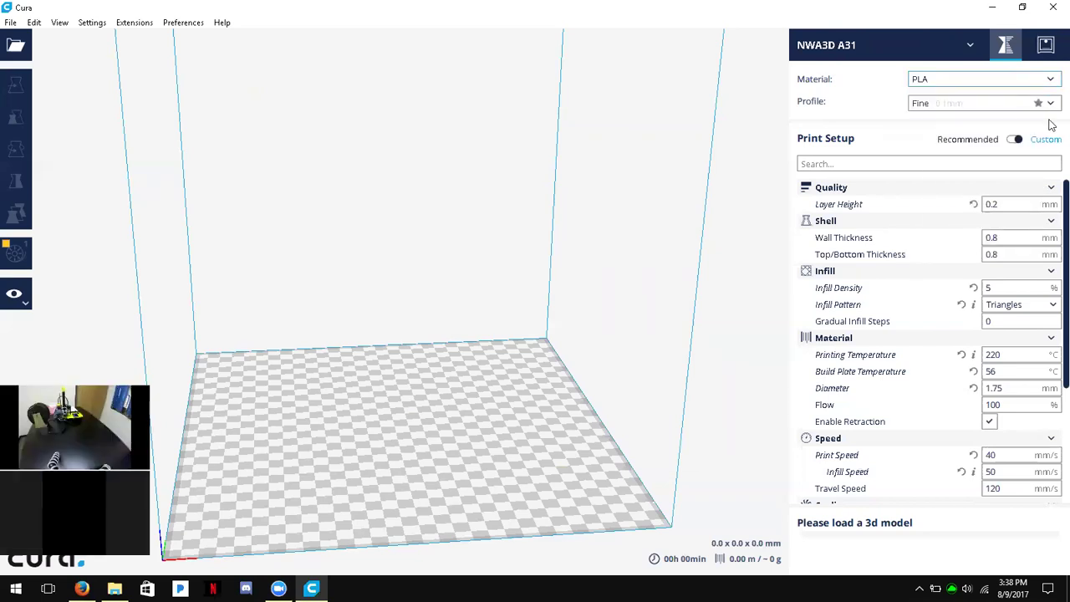
{"action": "left_click", "coordinate": [1016, 143]}
{"action": "left_click", "coordinate": [834, 46]}
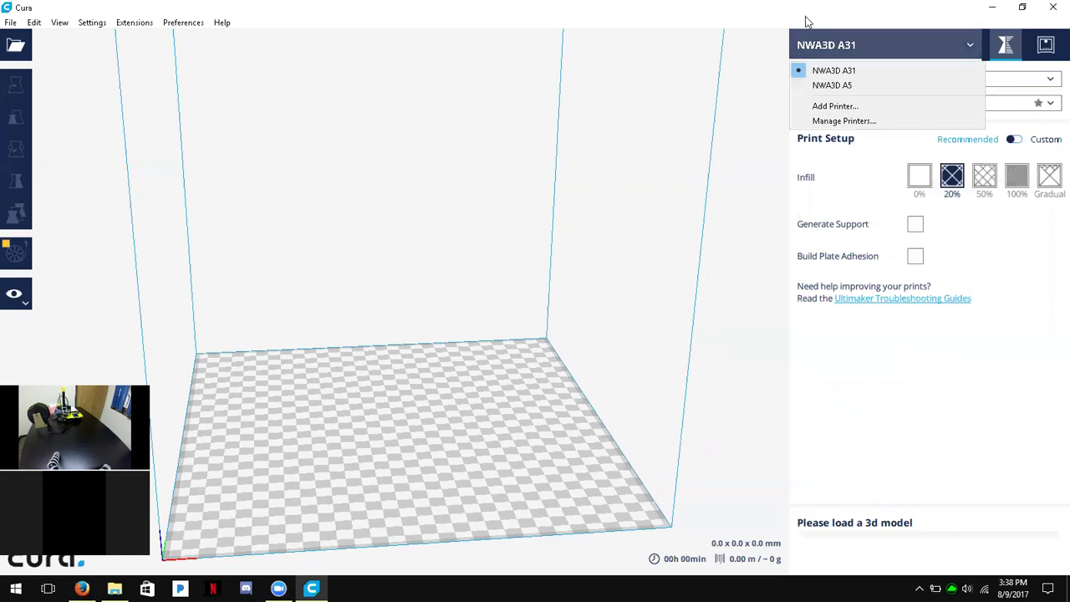
{"action": "left_click", "coordinate": [834, 106]}
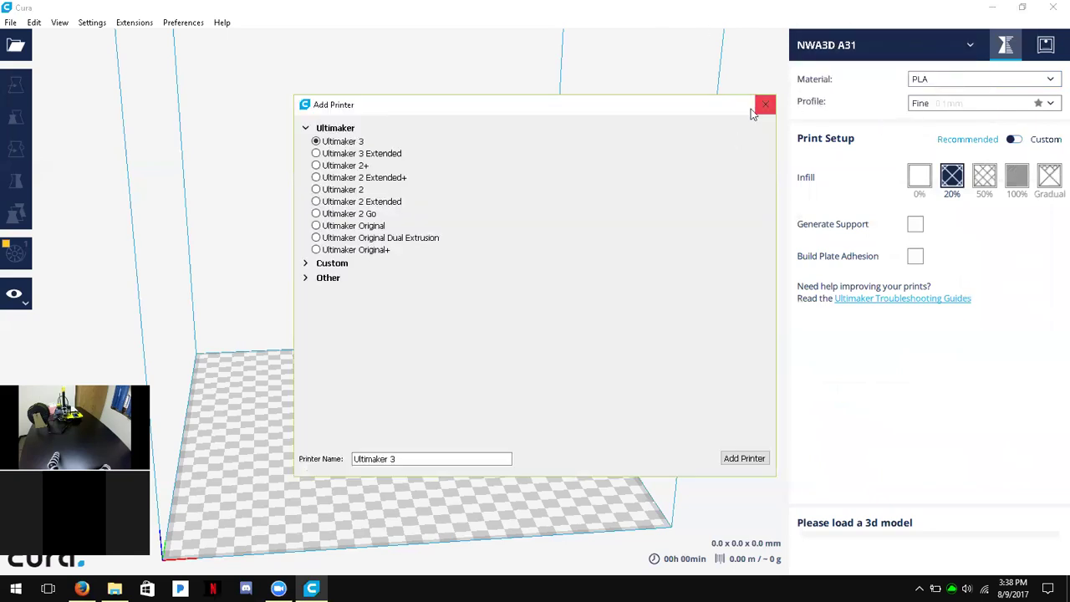
{"action": "key", "text": "Escape"}
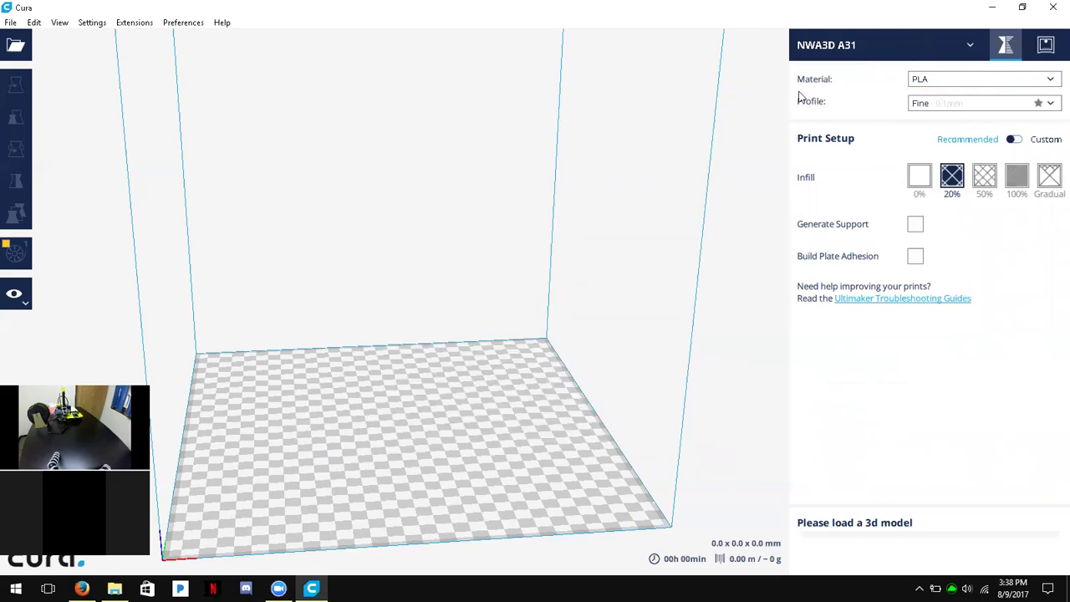
{"action": "left_click", "coordinate": [913, 42]}
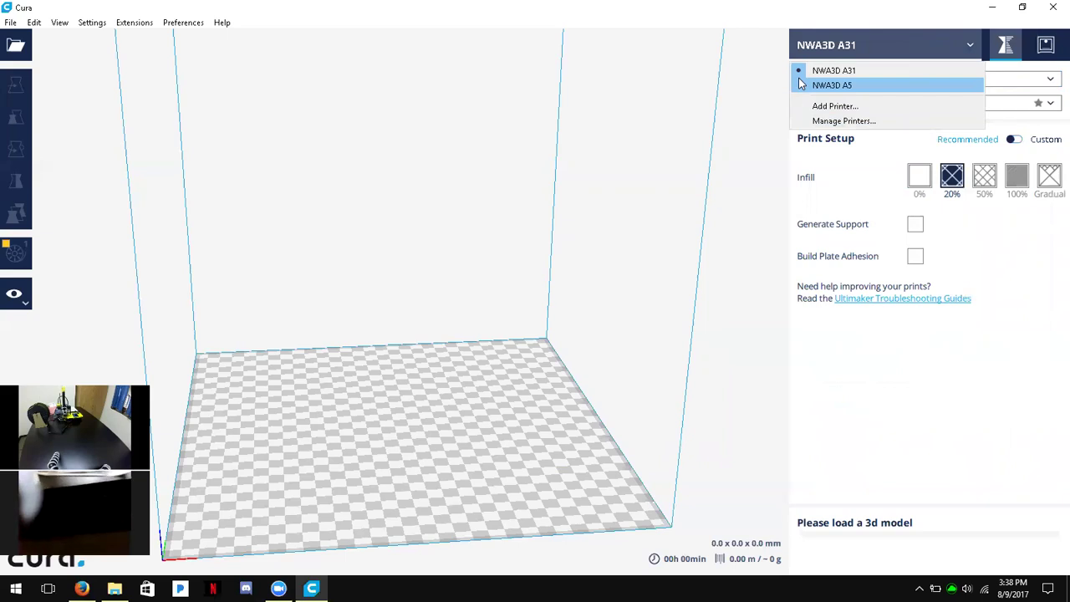
Configure setting visibility to hide the Infill Pattern and Gradual Infill Steps settings
{"action": "left_click", "coordinate": [92, 22]}
{"action": "mouse_move", "coordinate": [125, 55]}
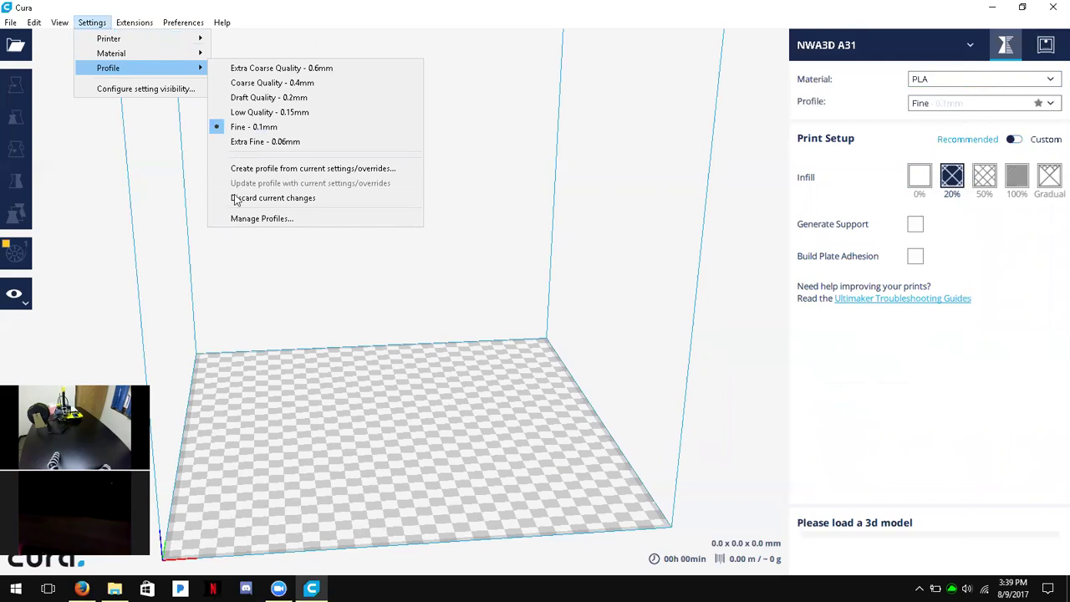
{"action": "left_click", "coordinate": [148, 89]}
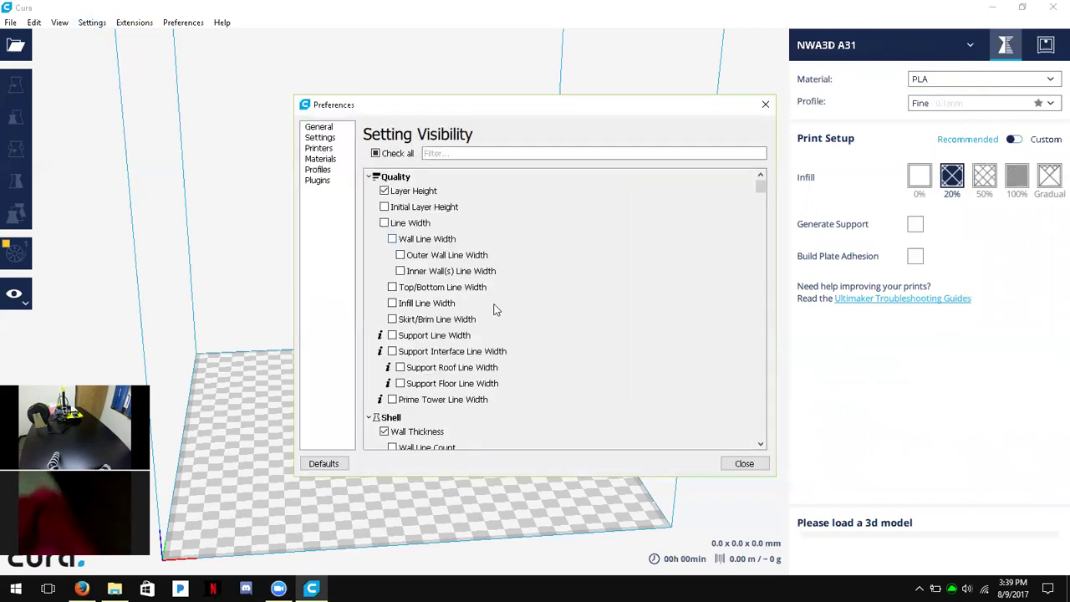
{"action": "left_click_drag", "start_coordinate": [762, 199], "coordinate": [766, 215]}
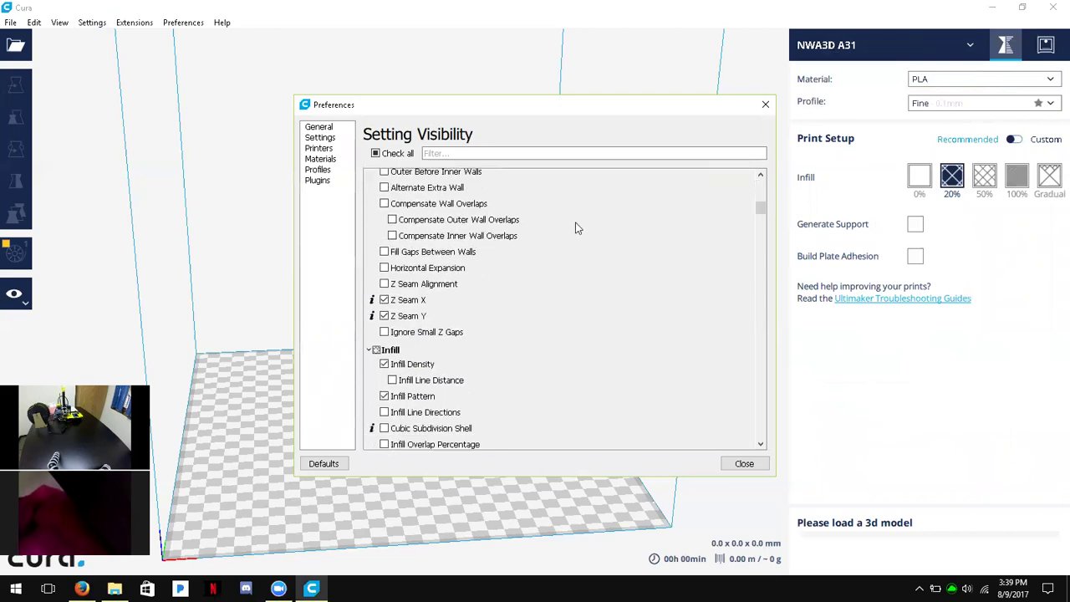
{"action": "left_click", "coordinate": [397, 301]}
{"action": "left_click", "coordinate": [398, 301]}
{"action": "mouse_move", "coordinate": [373, 315]}
{"action": "left_click_drag", "start_coordinate": [760, 212], "coordinate": [763, 217]}
{"action": "scroll", "coordinate": [762, 215], "scroll_direction": "down", "scroll_amount": 1}
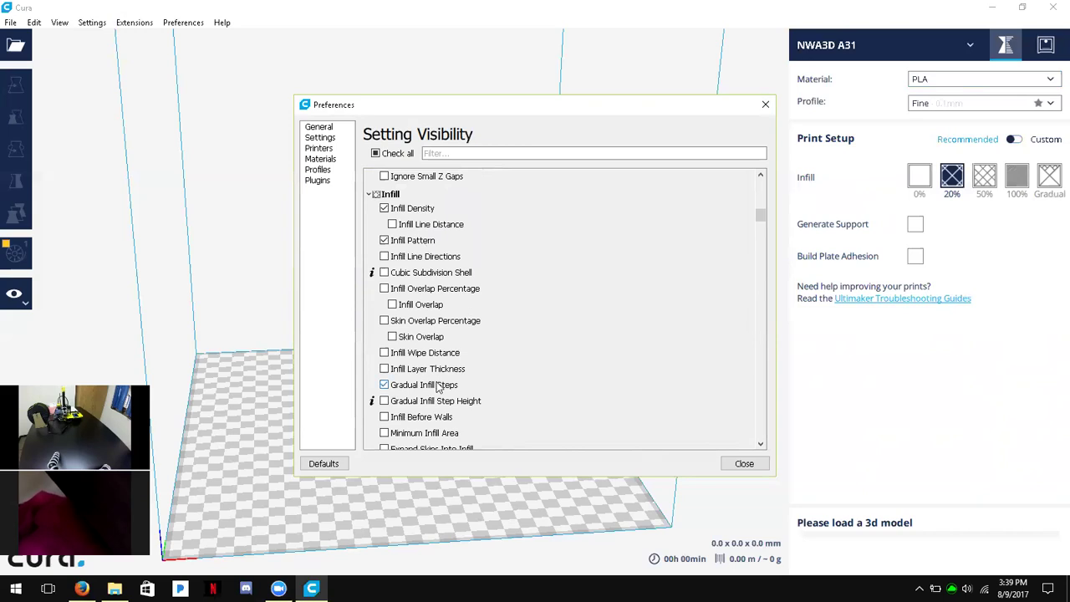
{"action": "left_click", "coordinate": [424, 243]}
{"action": "left_click", "coordinate": [429, 384]}
{"action": "left_click_drag", "start_coordinate": [761, 219], "coordinate": [763, 240]}
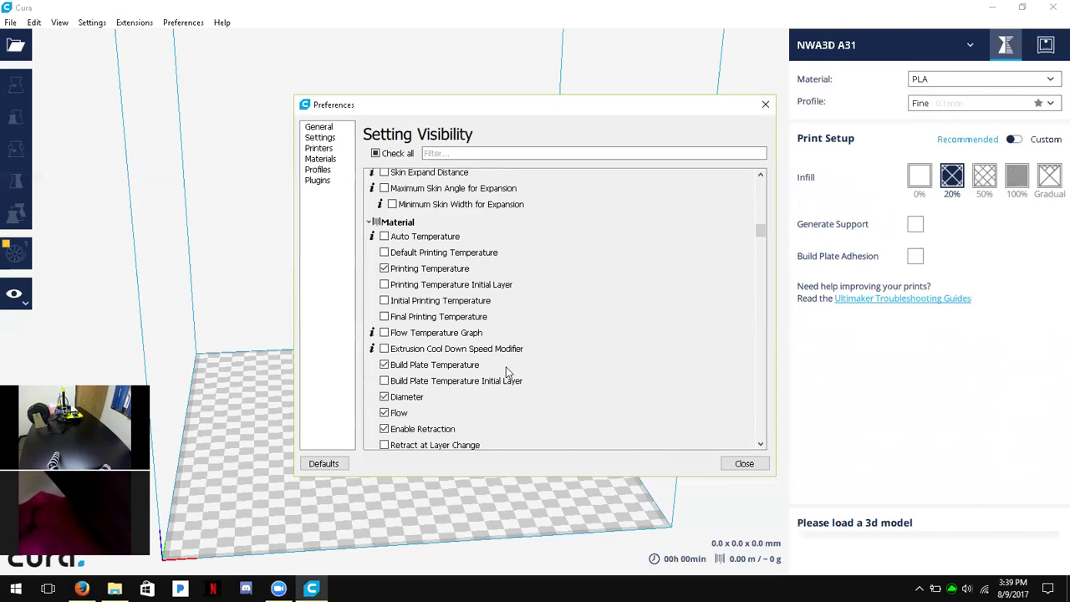
{"action": "left_click", "coordinate": [744, 465]}
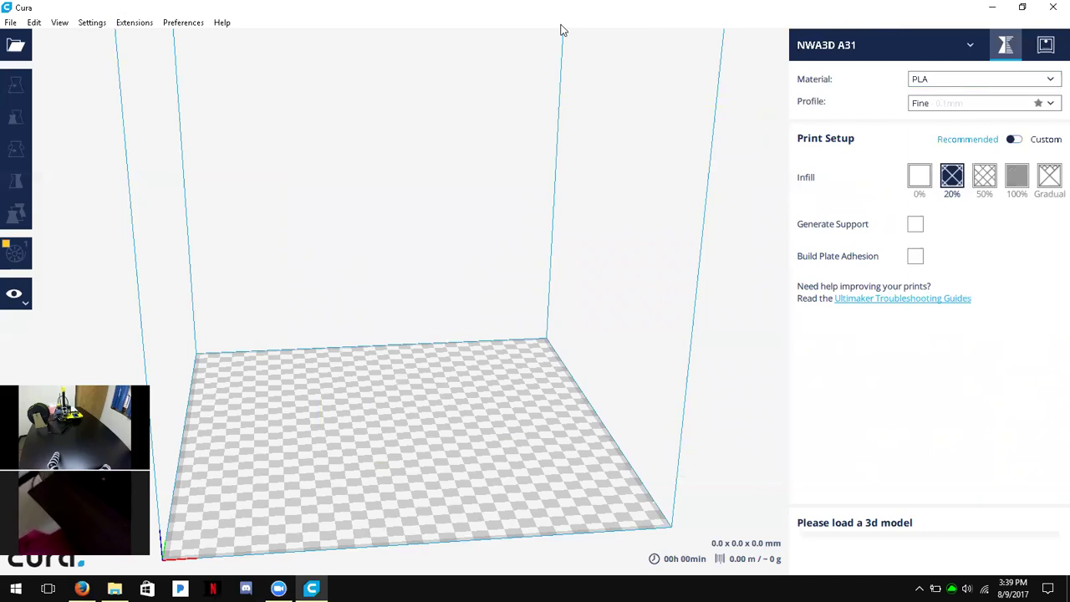
Add a custom FDM printer named NWA3D A5
{"action": "left_click", "coordinate": [828, 44]}
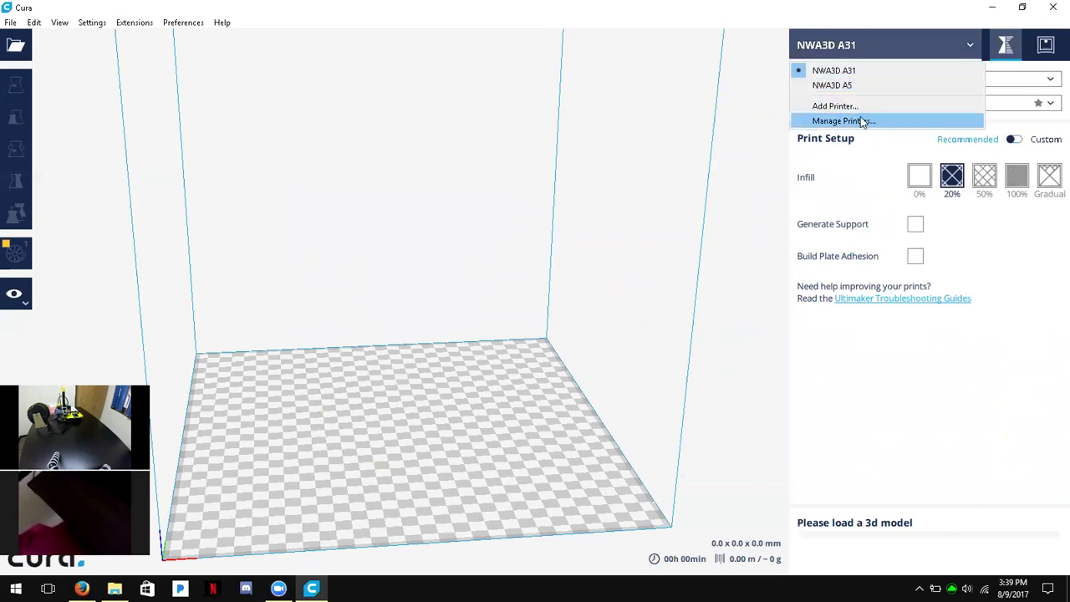
{"action": "left_click", "coordinate": [836, 106]}
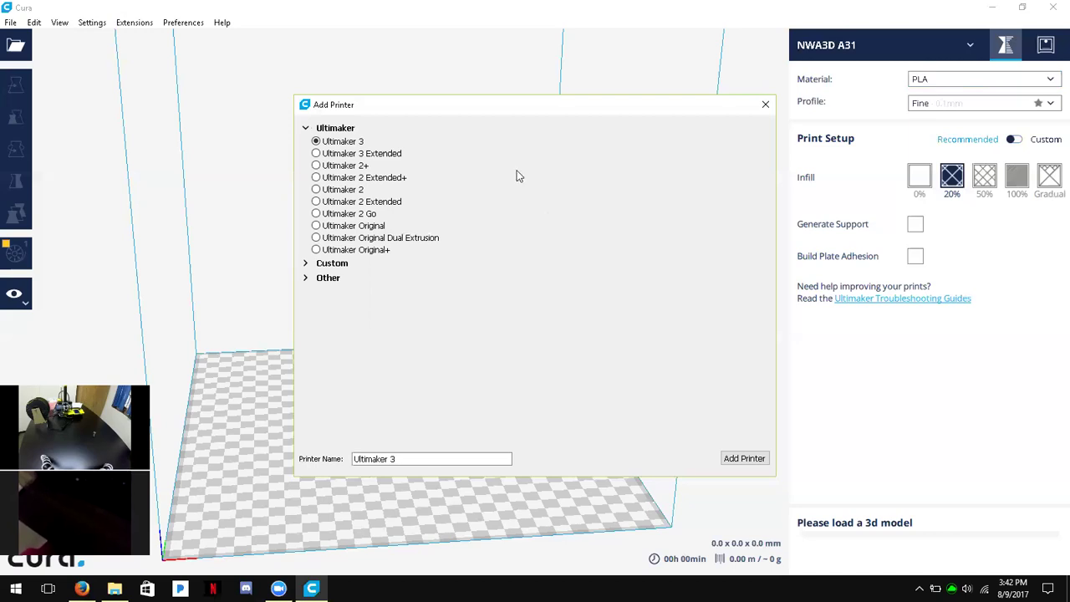
{"action": "left_click", "coordinate": [328, 264]}
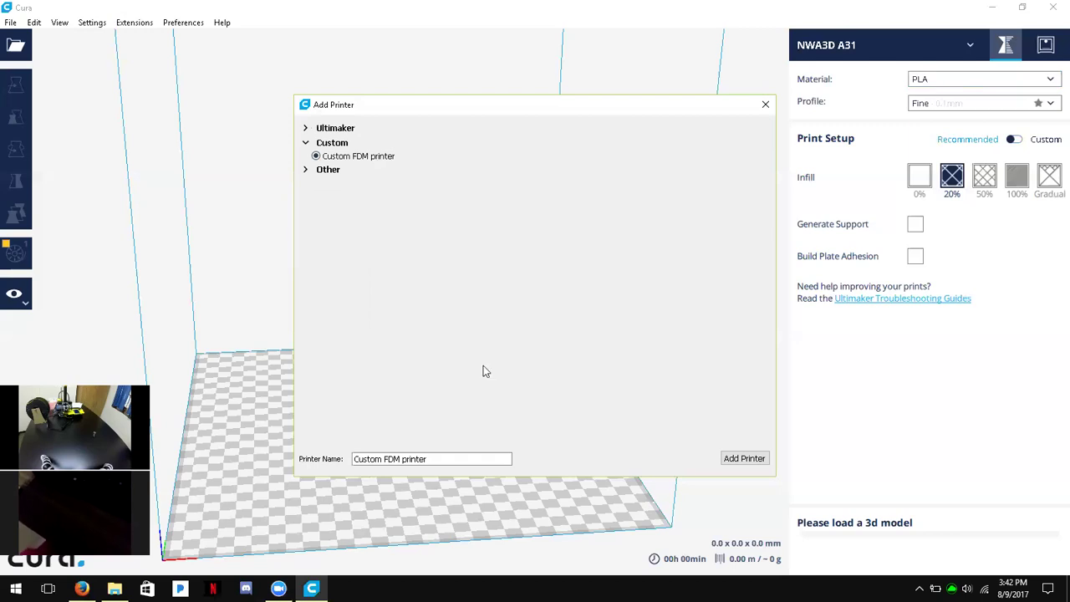
{"action": "left_click_drag", "start_coordinate": [426, 458], "coordinate": [341, 454]}
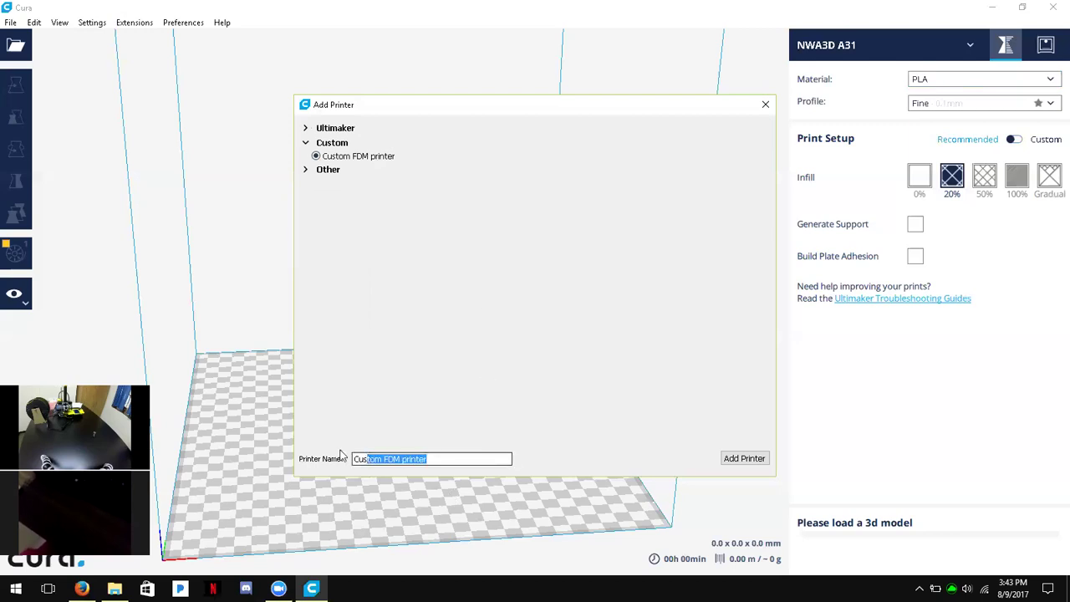
{"action": "type", "text": "NW"}
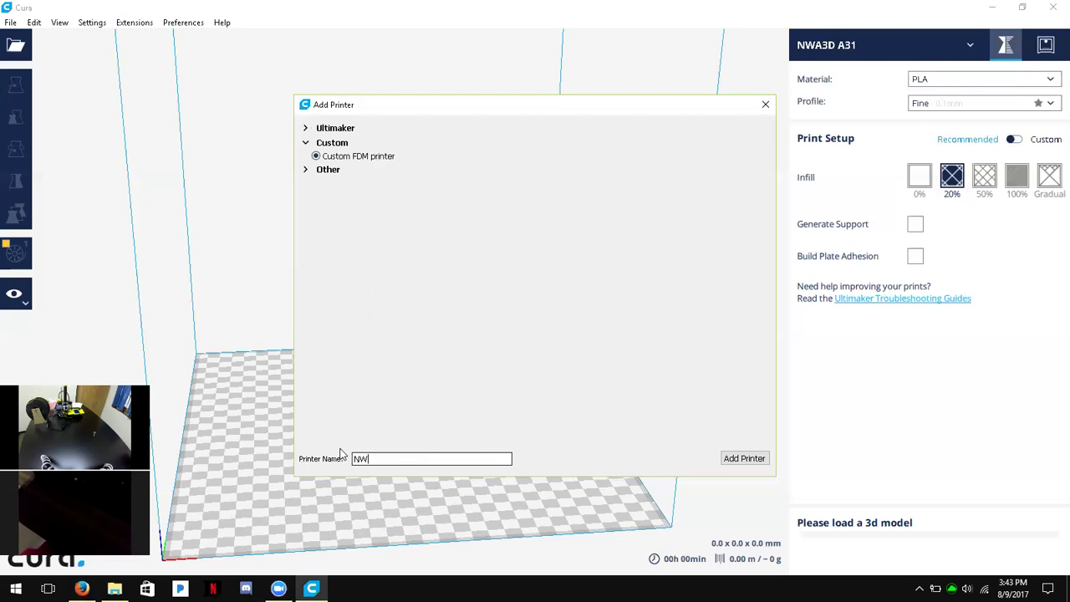
{"action": "type", "text": "A3D A5"}
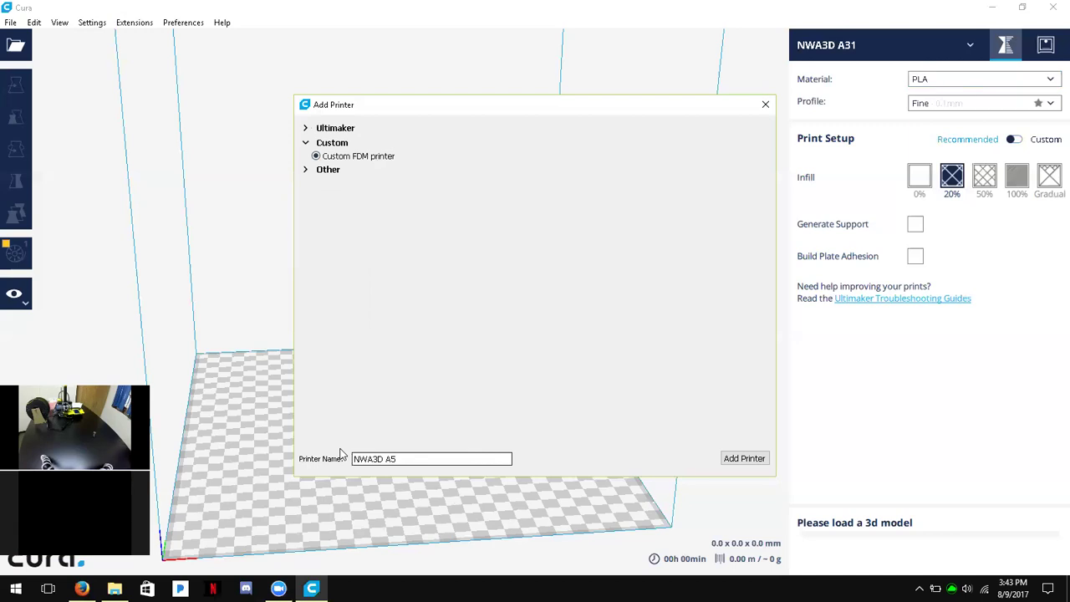
{"action": "left_click", "coordinate": [744, 458]}
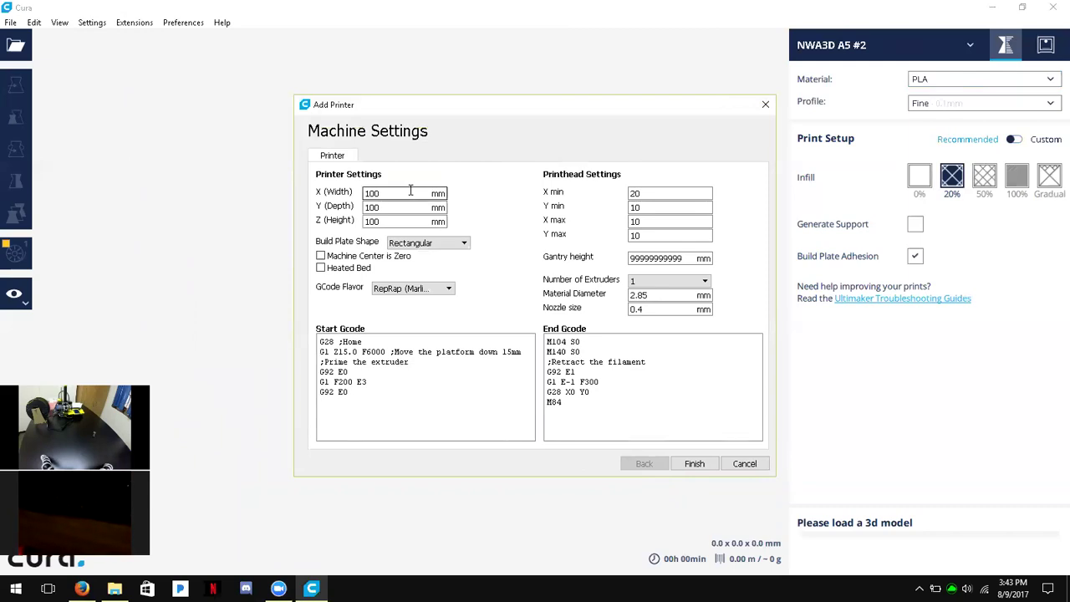
Set the new printer's X width to 125 mm and its Y depth to 150 mm
{"action": "left_click", "coordinate": [411, 191]}
{"action": "key", "text": "BackSpace"}
{"action": "key", "text": "BackSpace"}
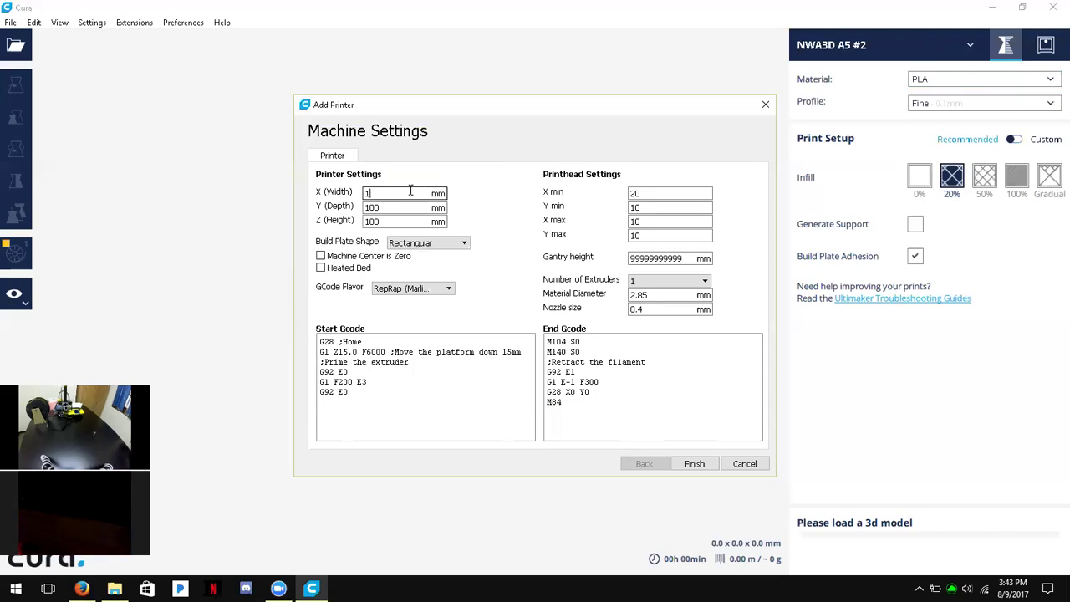
{"action": "type", "text": "25"}
{"action": "left_click", "coordinate": [411, 208]}
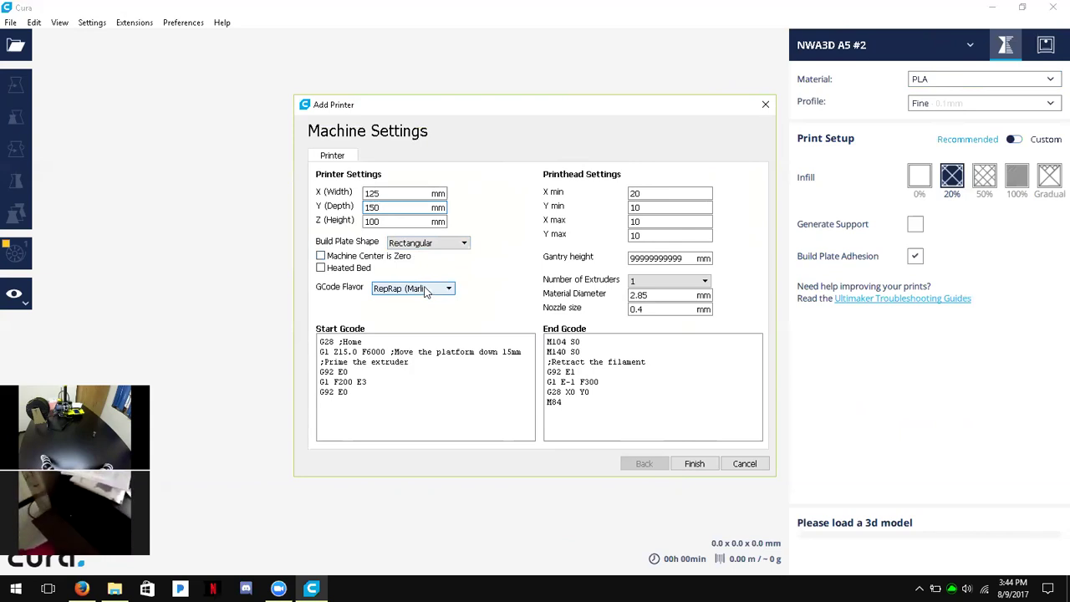
Set the printhead's X min and Y min to 0
{"action": "left_click", "coordinate": [638, 207]}
{"action": "left_click", "coordinate": [655, 193]}
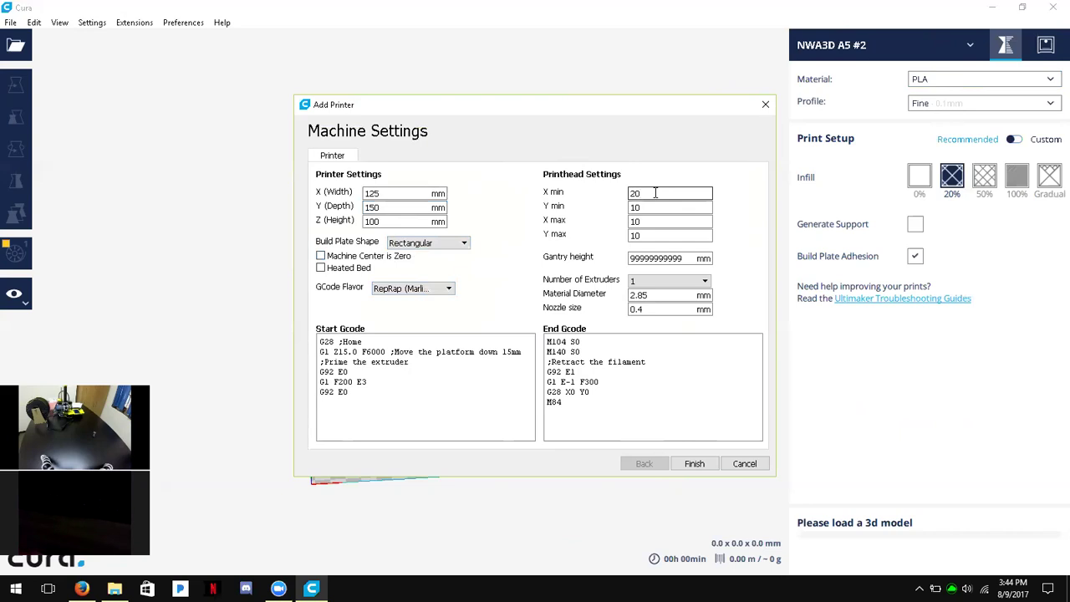
{"action": "key", "text": "BackSpace"}
{"action": "key", "text": "BackSpace"}
{"action": "type", "text": "0"}
{"action": "key", "text": "Tab"}
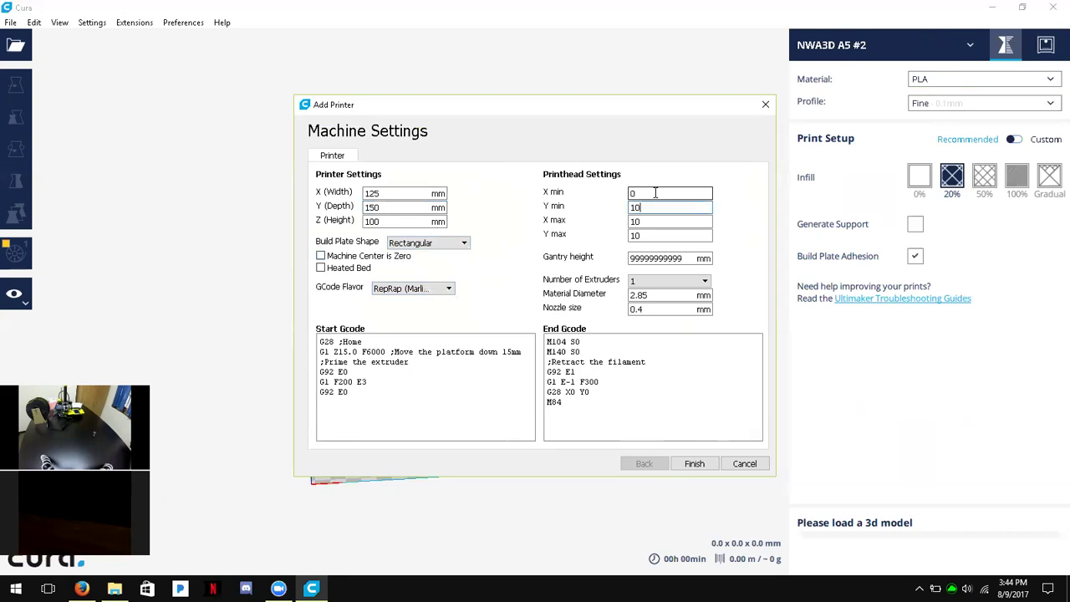
{"action": "key", "text": "BackSpace"}
{"action": "key", "text": "BackSpace"}
{"action": "type", "text": "0"}
{"action": "key", "text": "Tab"}
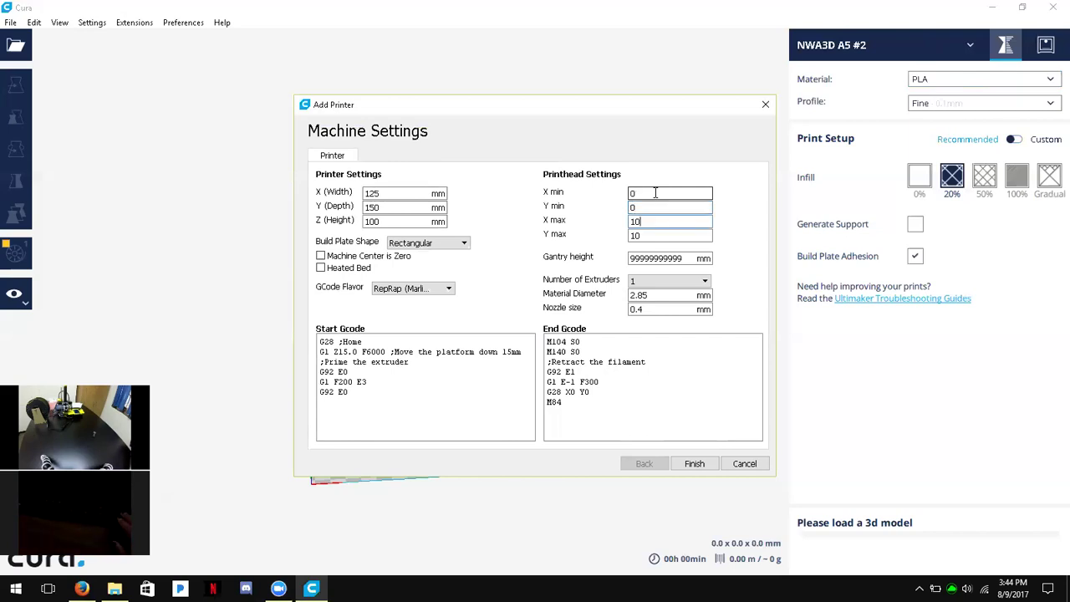
Set the printhead's X max and Y max to 0
{"action": "key", "text": "BackSpace"}
{"action": "key", "text": "BackSpace"}
{"action": "type", "text": "0"}
{"action": "key", "text": "Tab"}
{"action": "key", "text": "BackSpace"}
{"action": "key", "text": "BackSpace"}
{"action": "type", "text": "0"}
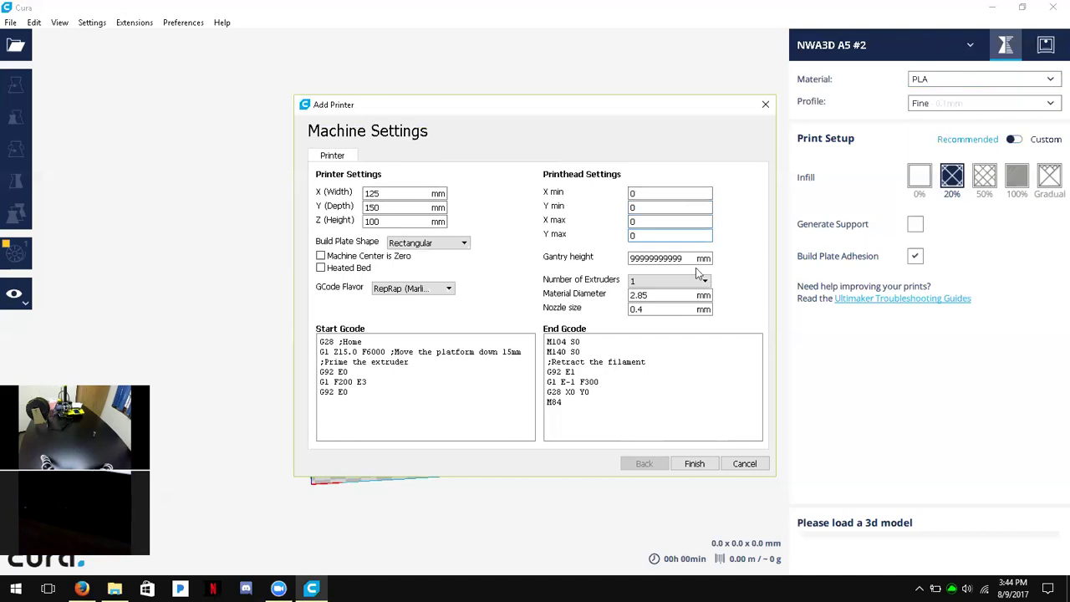
Set the gantry height to 0 mm and the material diameter to 1.75 mm, and finish the machine setup
{"action": "left_click_drag", "start_coordinate": [691, 258], "coordinate": [572, 256]}
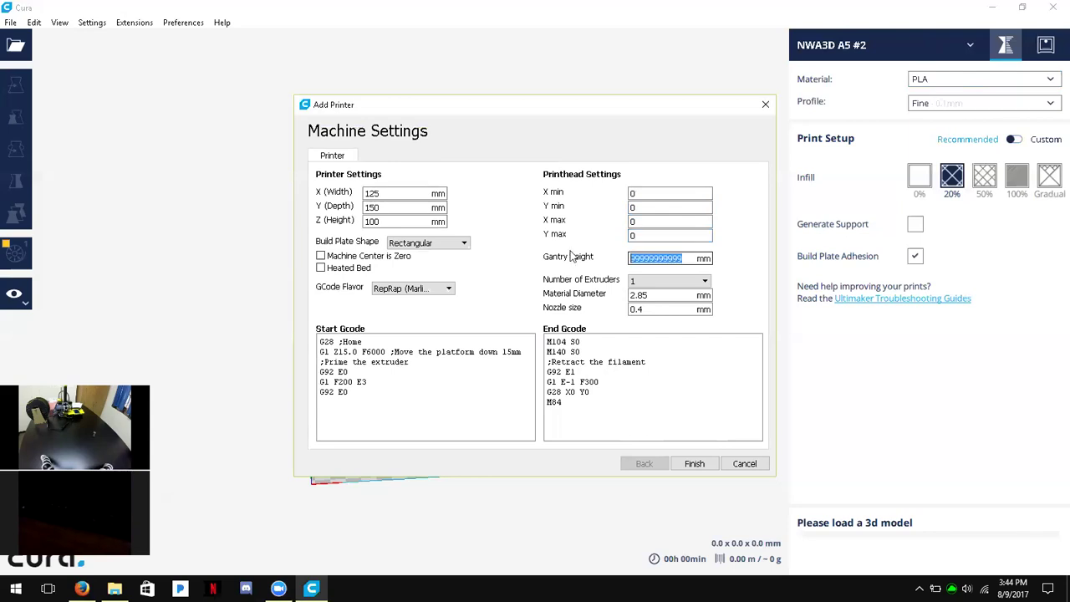
{"action": "type", "text": "0"}
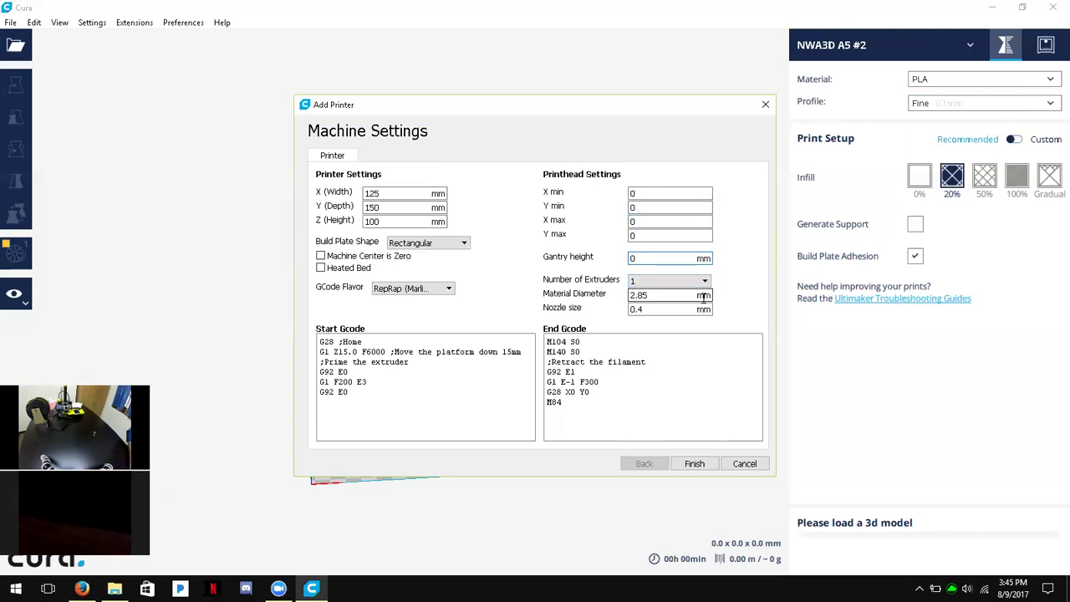
{"action": "left_click", "coordinate": [675, 295]}
{"action": "double_click", "coordinate": [653, 297]}
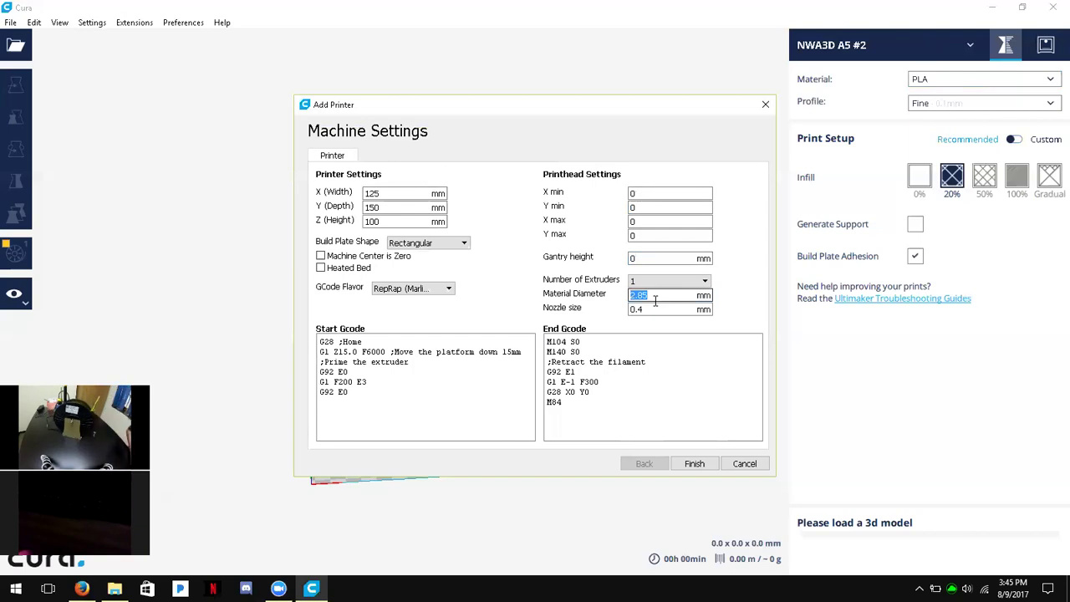
{"action": "type", "text": "1.75"}
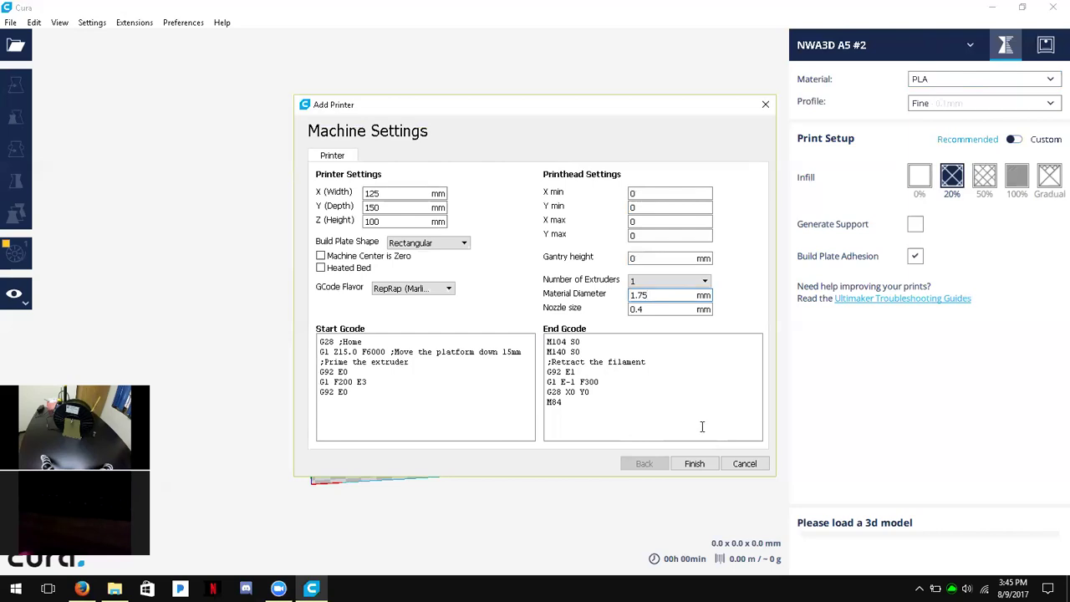
{"action": "left_click", "coordinate": [695, 464]}
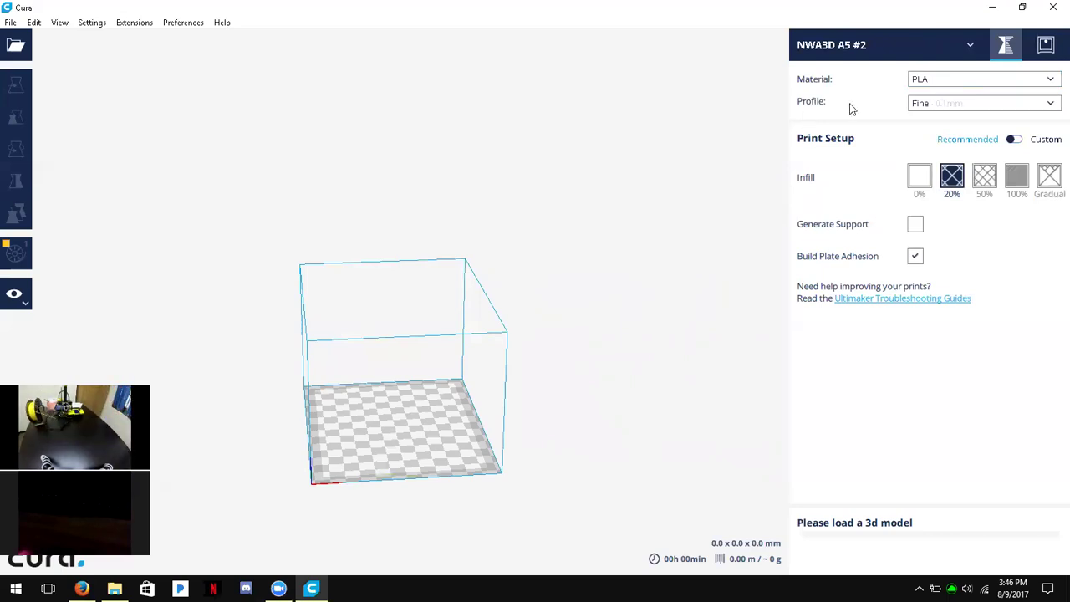
Switch the print setup to custom mode and open the layer height for editing
{"action": "left_click", "coordinate": [1014, 140]}
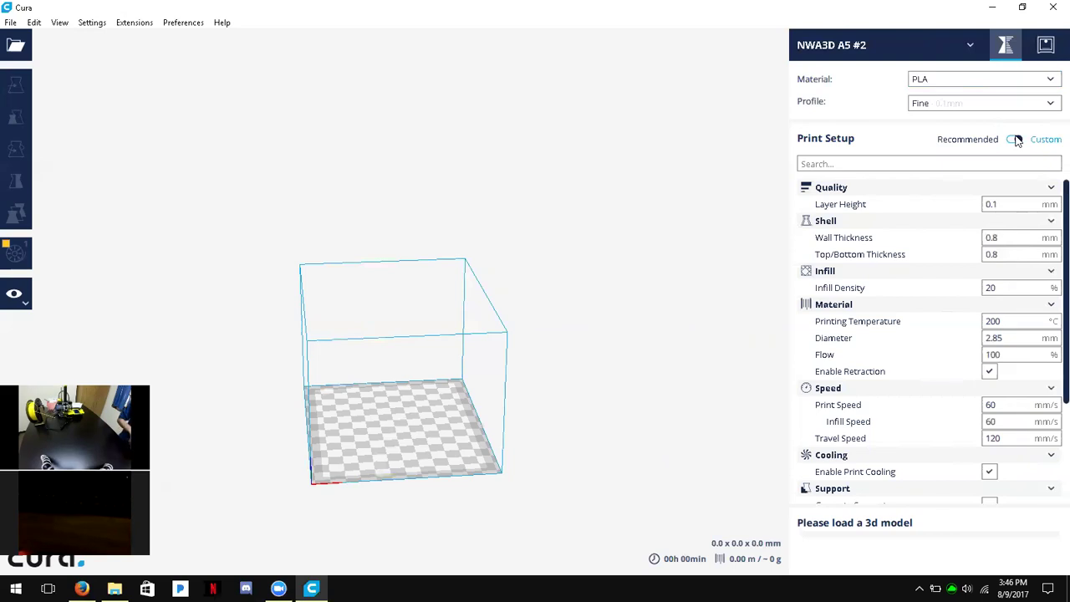
{"action": "left_click", "coordinate": [1012, 209]}
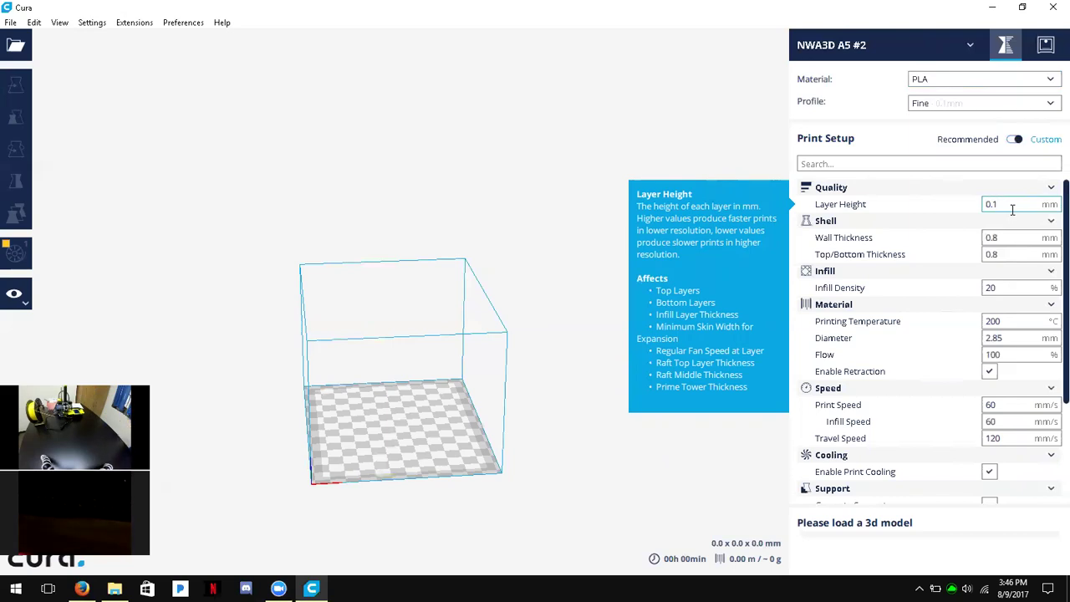
{"action": "left_click", "coordinate": [1013, 210]}
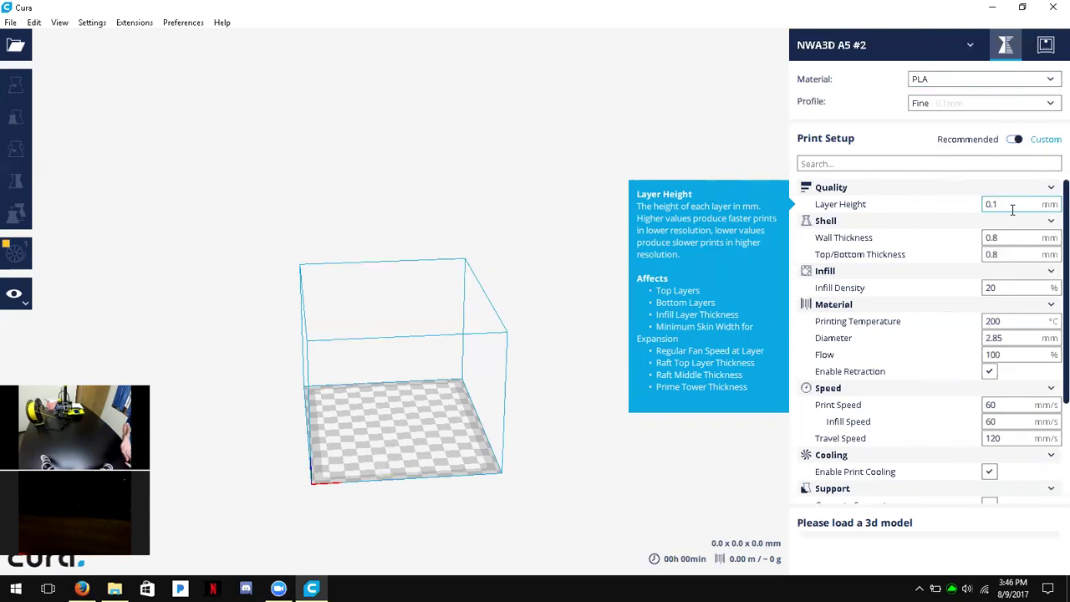